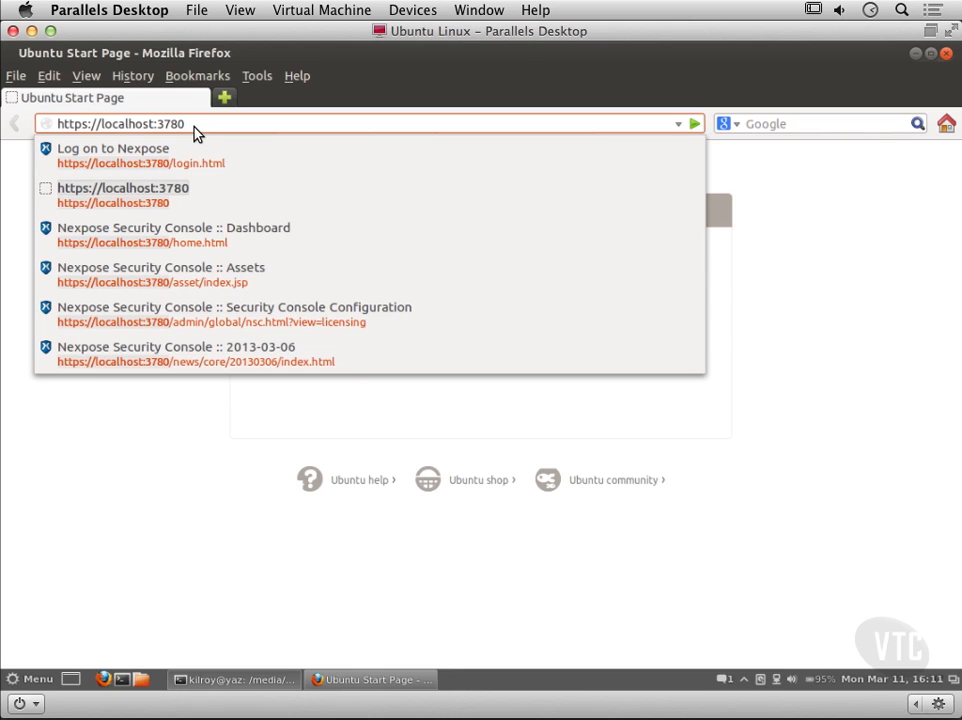
key(Return)
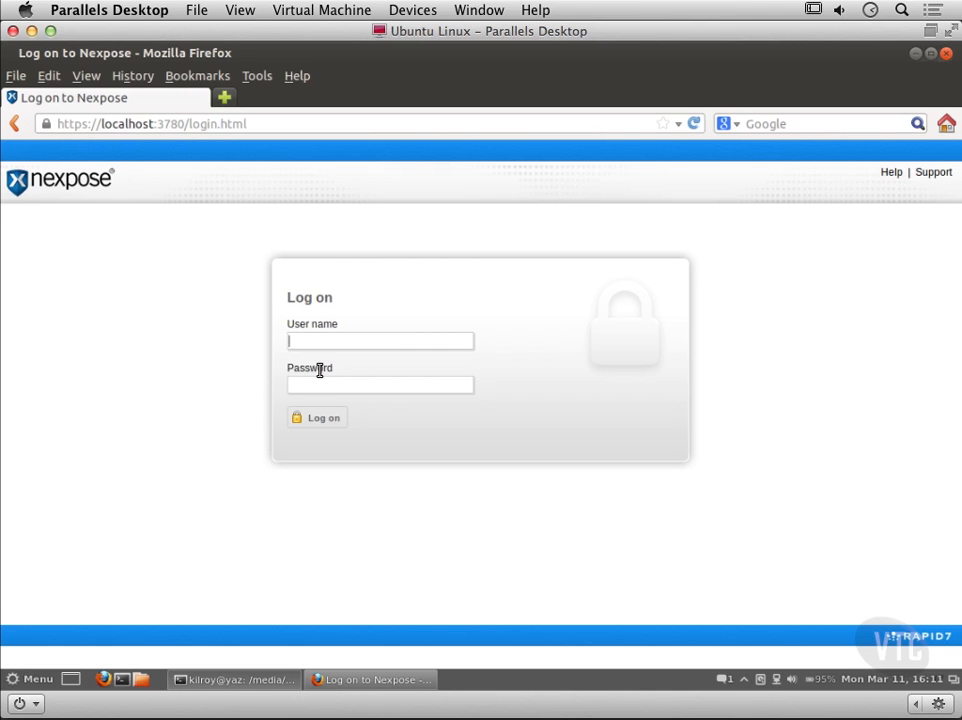
text(kilroy)
key(Tab)
text(•••••••••)
key(Return)
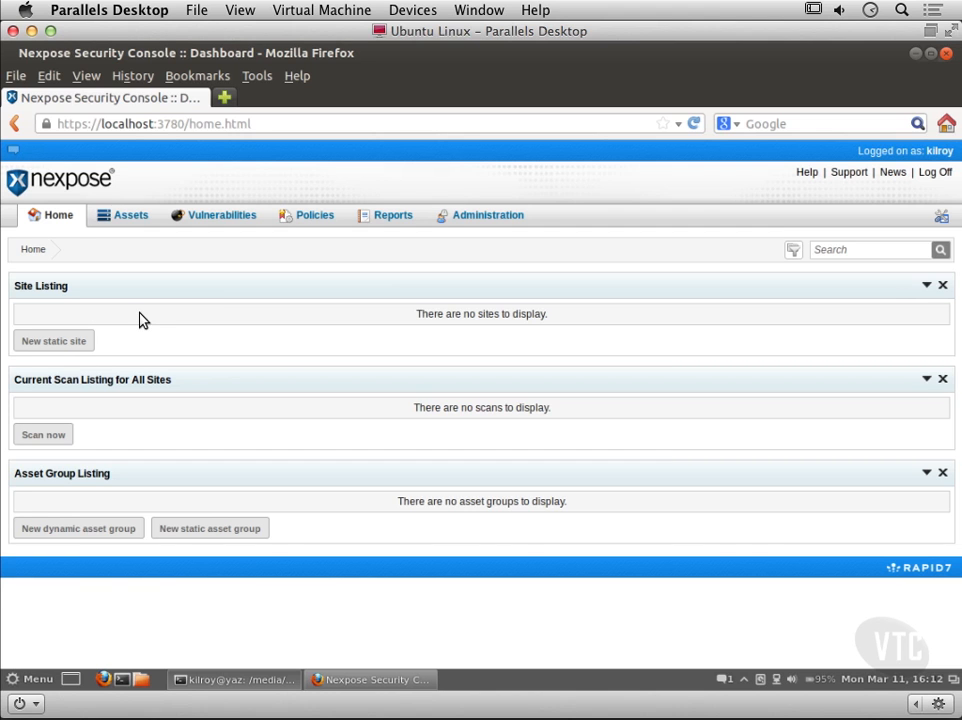
Step: Create a new static site named "Home Network" and proceed to its assets
click(78, 341)
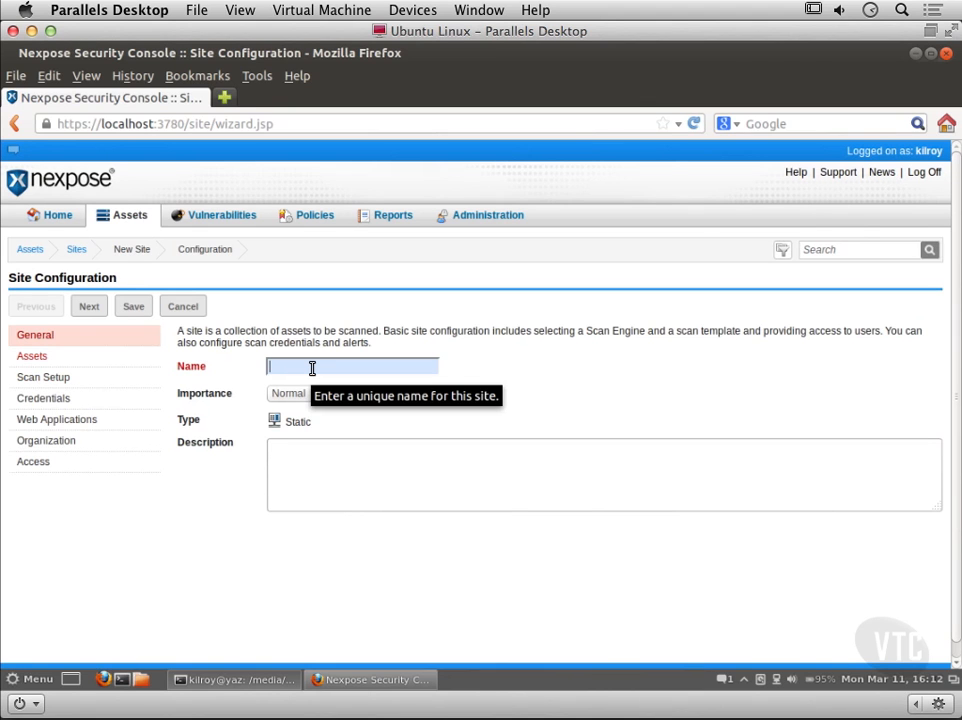
text(Home N)
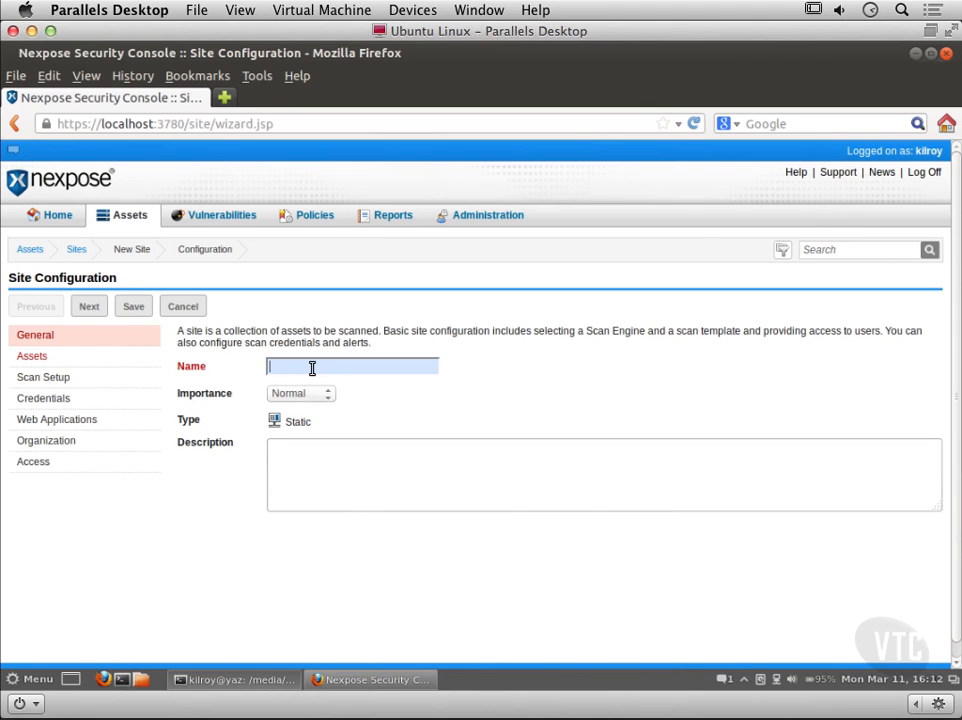
text(etwork)
click(90, 307)
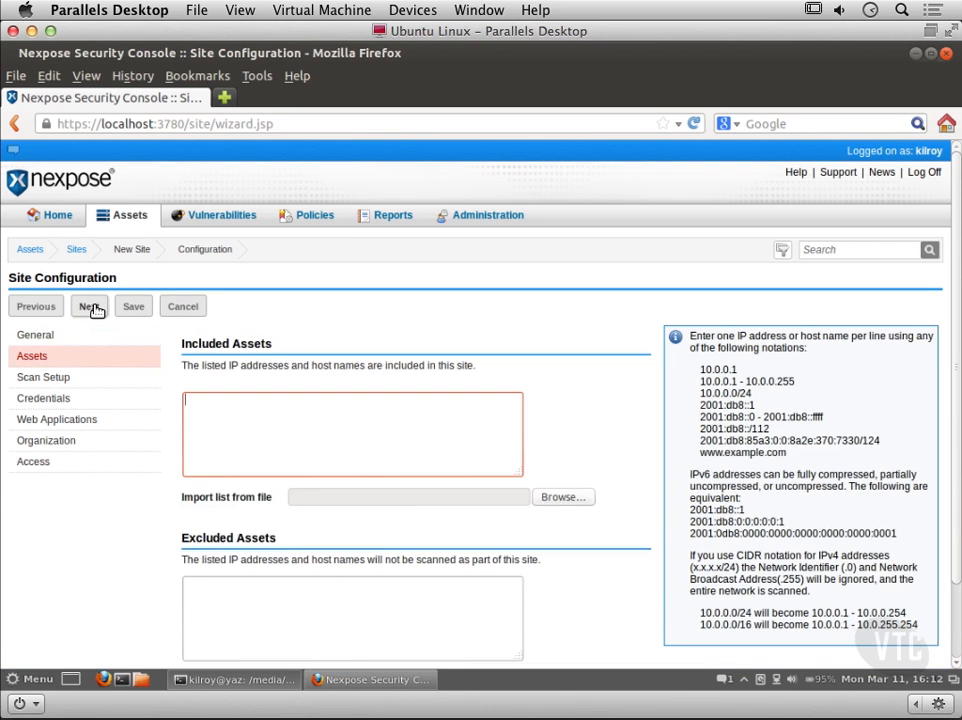
Step: Include the assets 172.30.42.55 and 172.30.42.17 in the site and proceed to the scan setup
click(226, 456)
text(172.30.42.55)
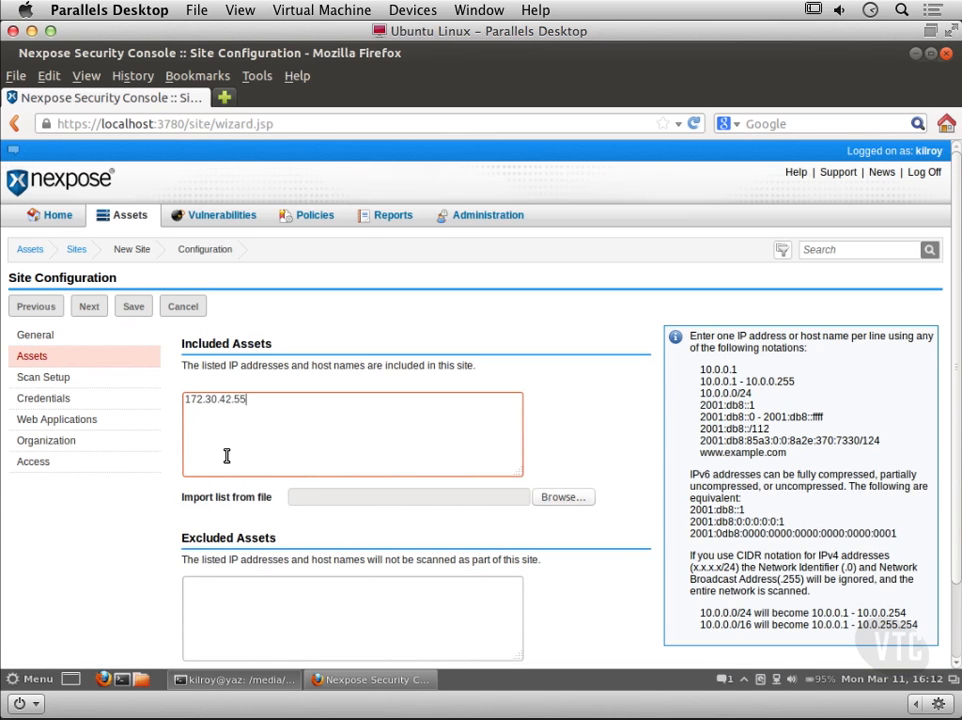
key(Return)
text(172.30.42.17)
click(89, 306)
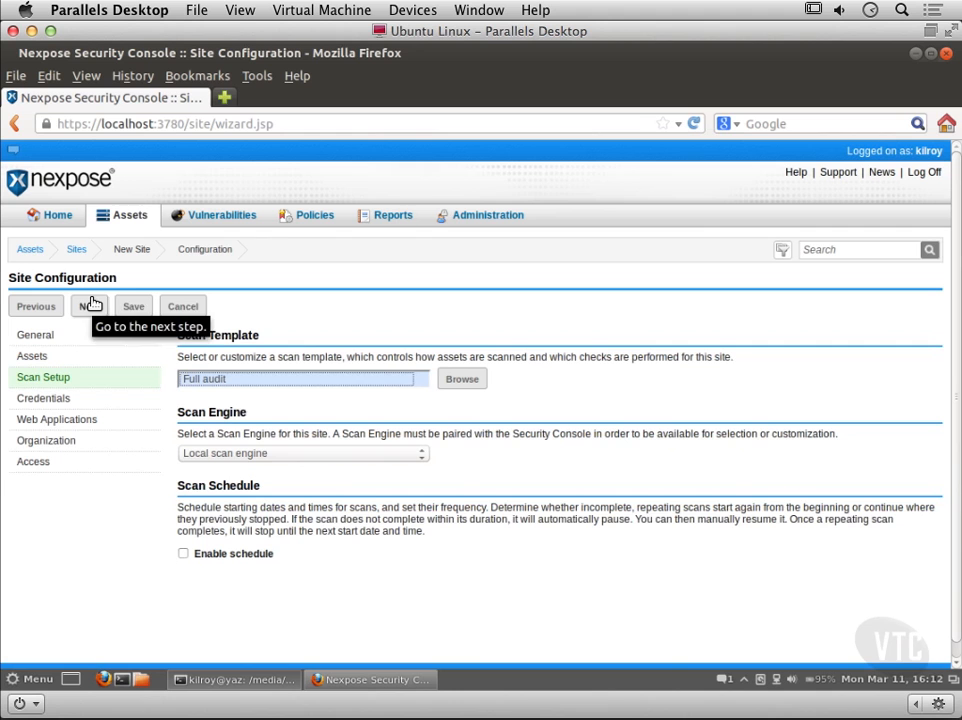
Step: Review the available scan templates, keep Full audit, and proceed to the site credentials
click(386, 389)
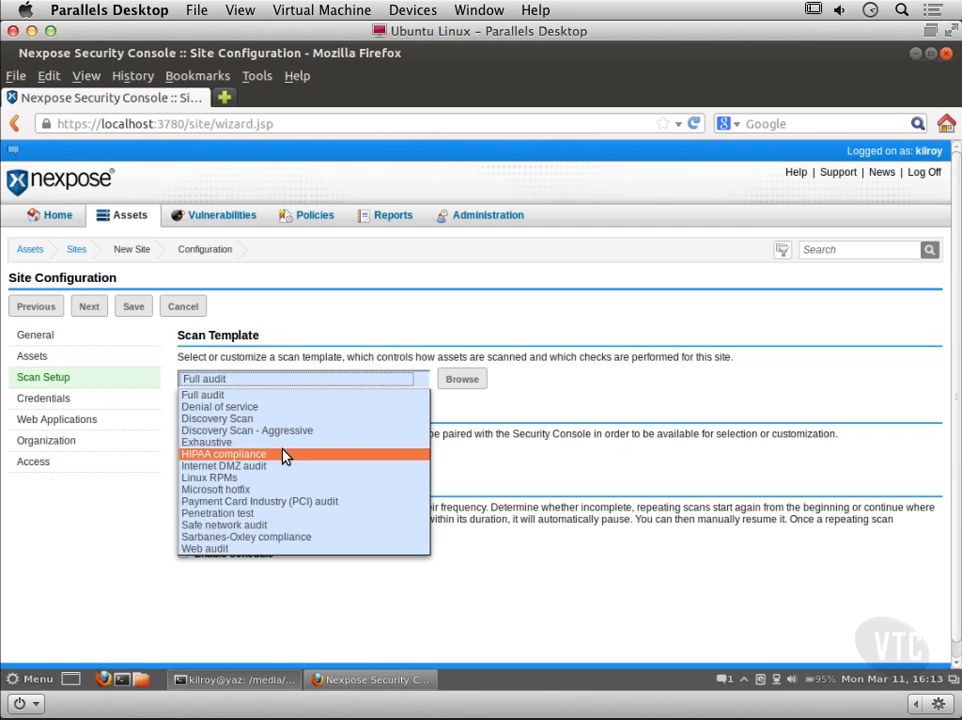
click(384, 312)
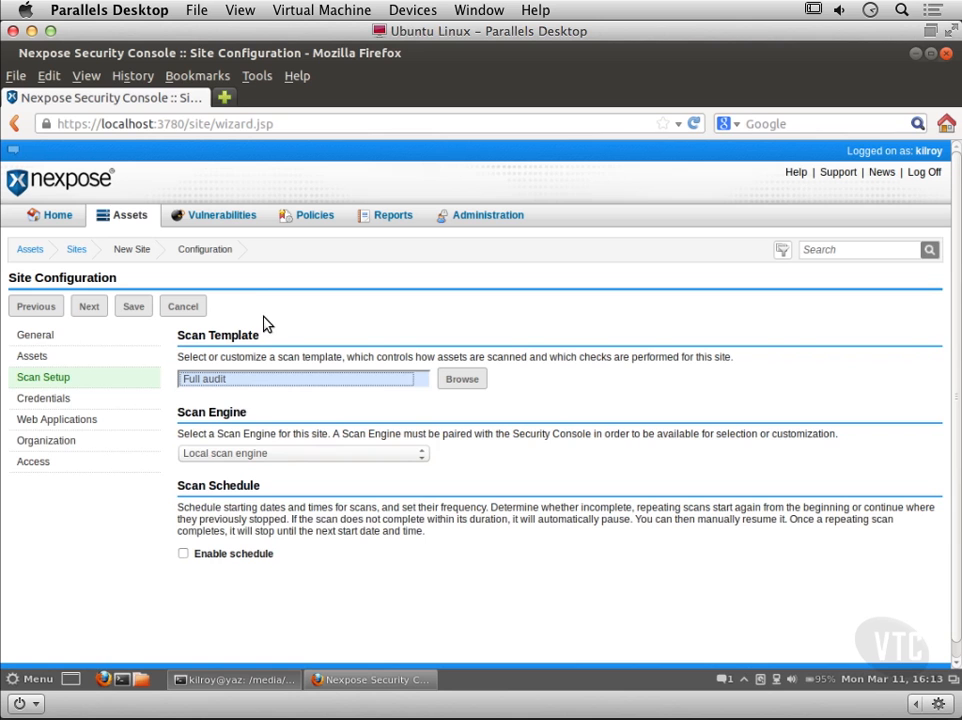
click(84, 308)
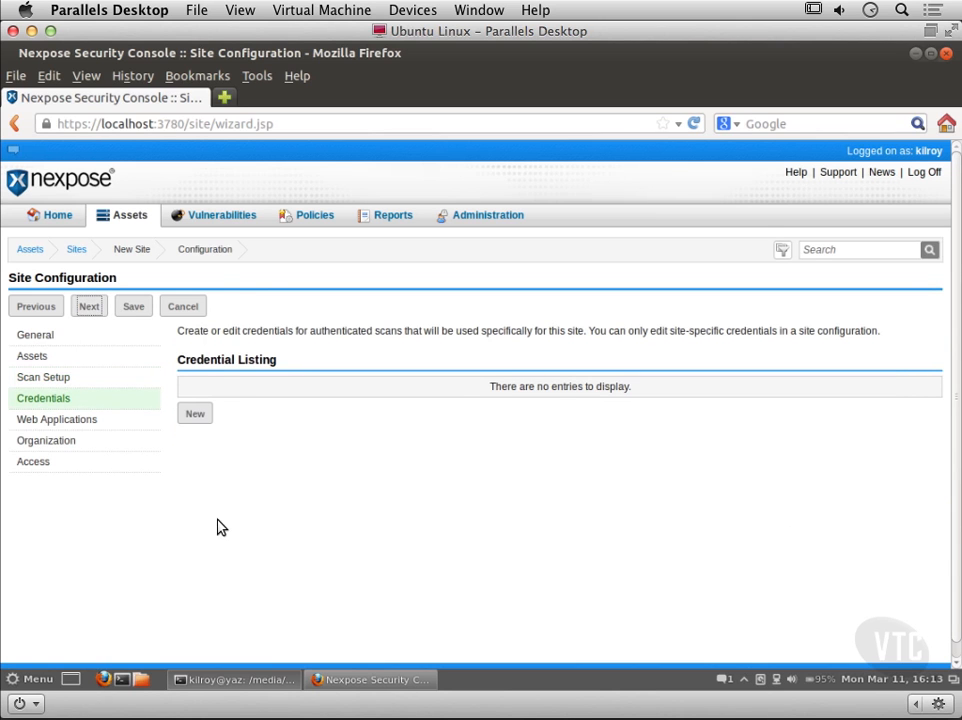
Step: Add a new site credential named "Windows Credentials" and proceed to its account settings
click(196, 414)
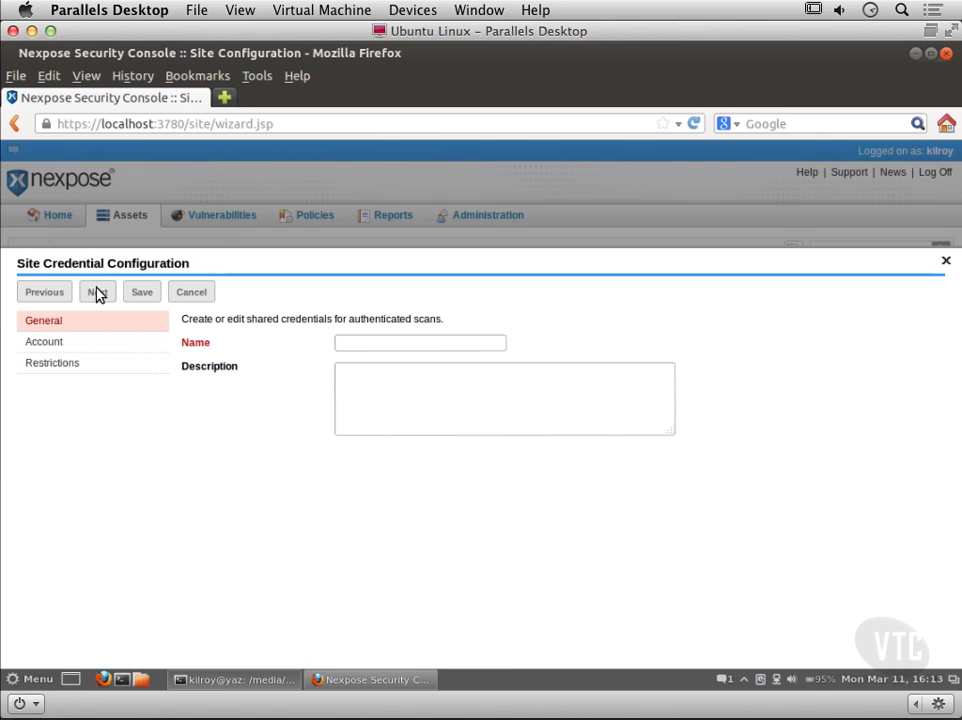
click(354, 343)
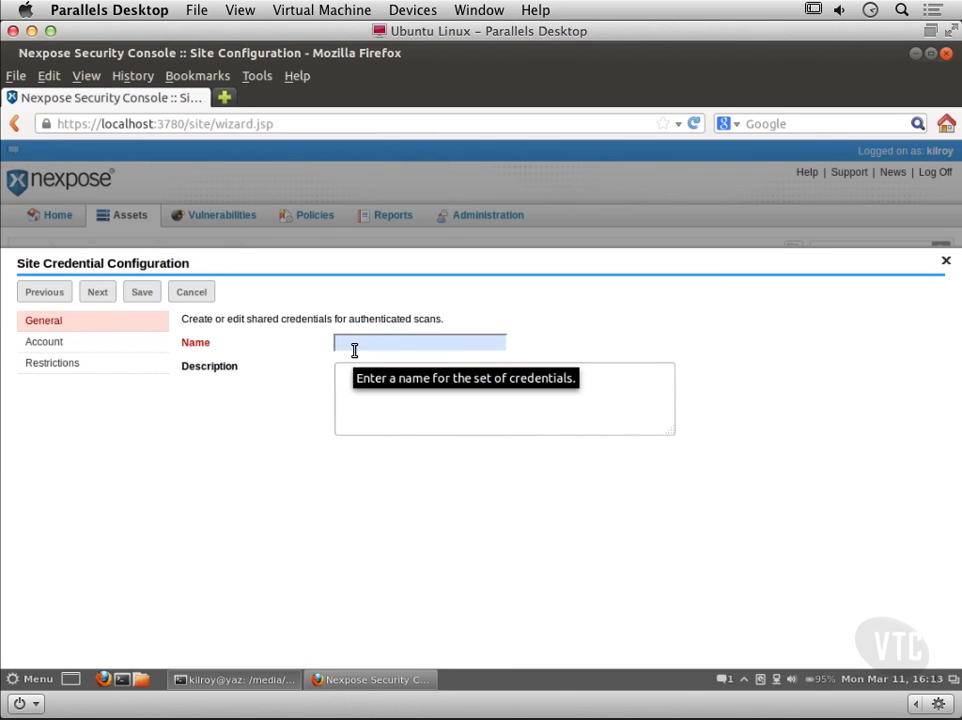
text(Windows )
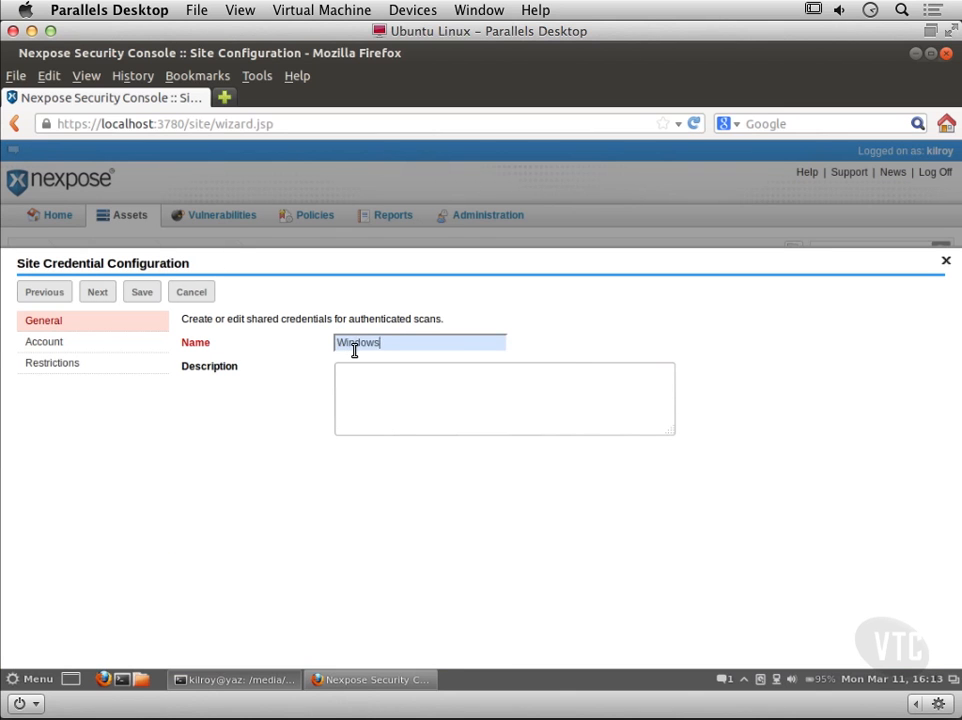
text(Credentials)
click(97, 292)
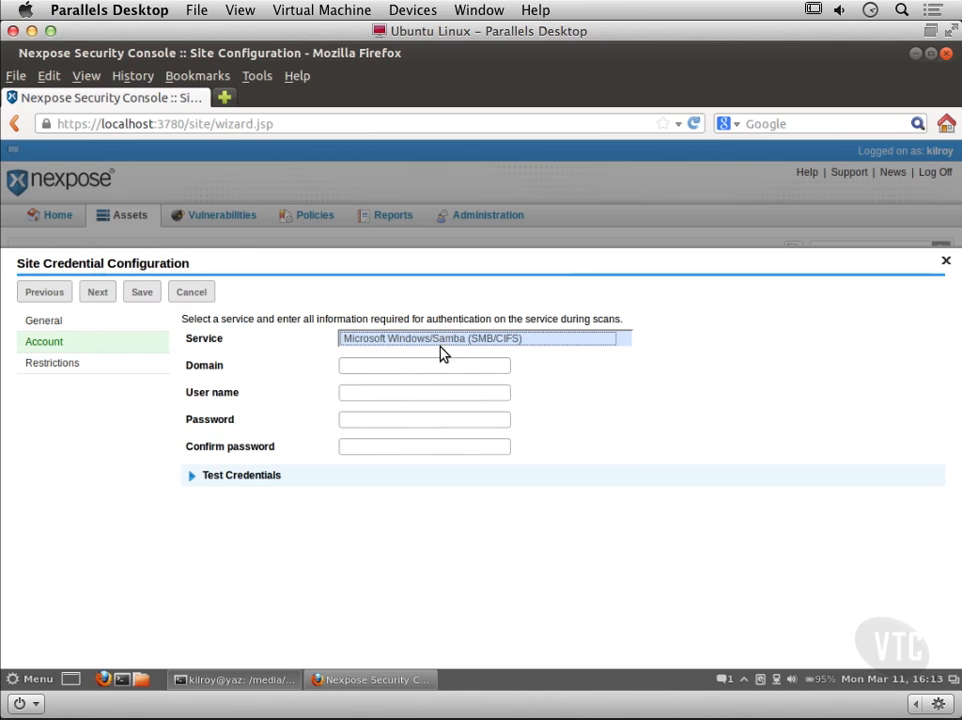
Step: Choose the Microsoft Windows/Samba (SMB/CIFS) service for the credential and set the user name to Administrator
click(441, 346)
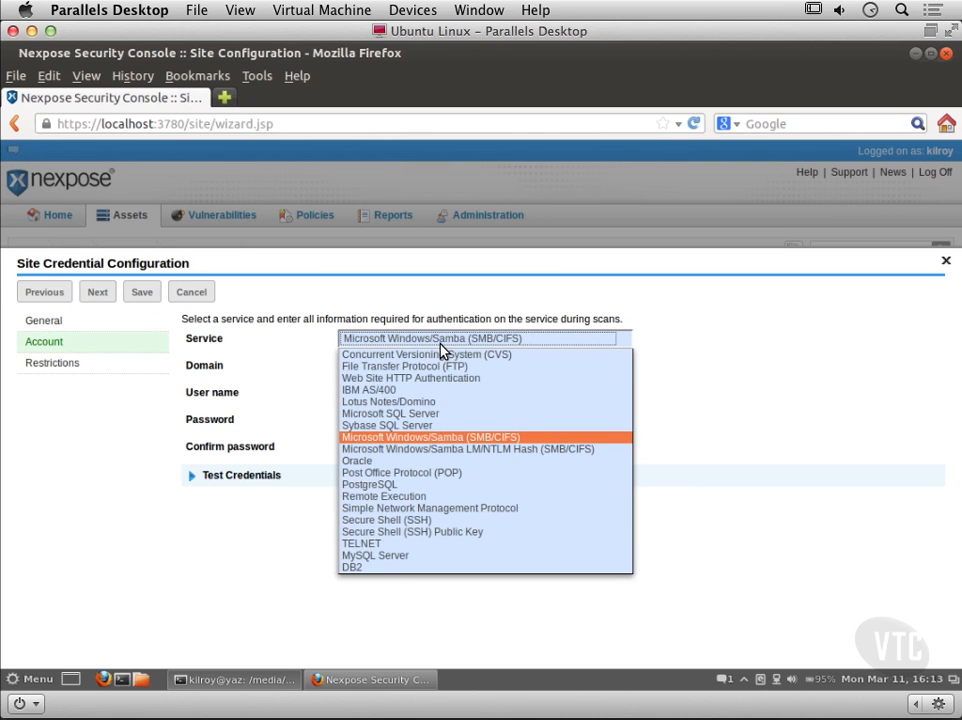
click(409, 440)
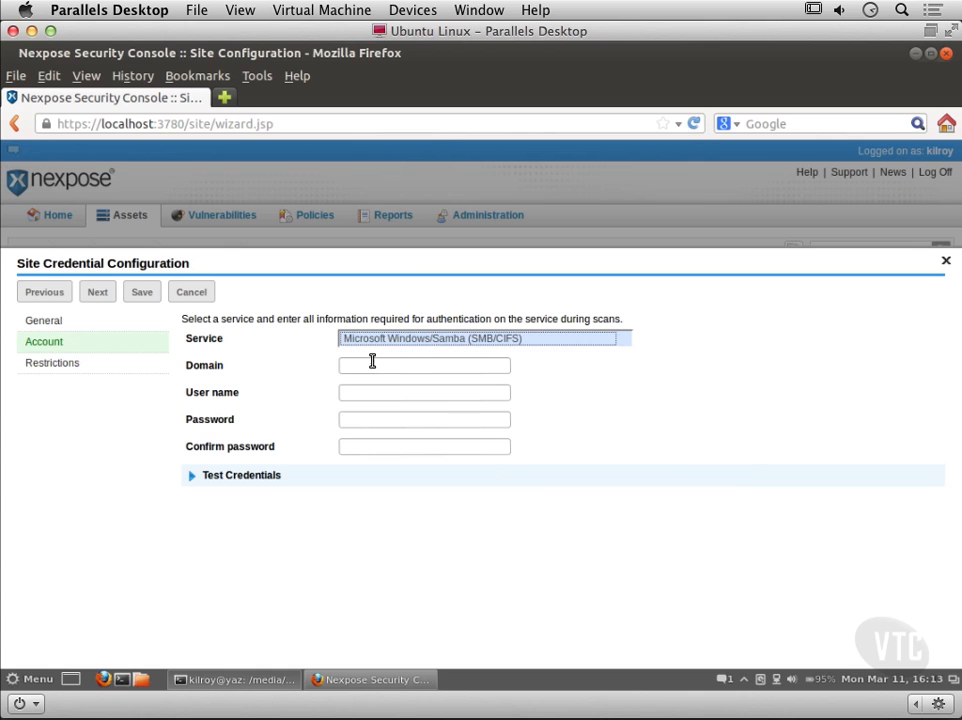
click(371, 365)
click(373, 395)
text(Administrator)
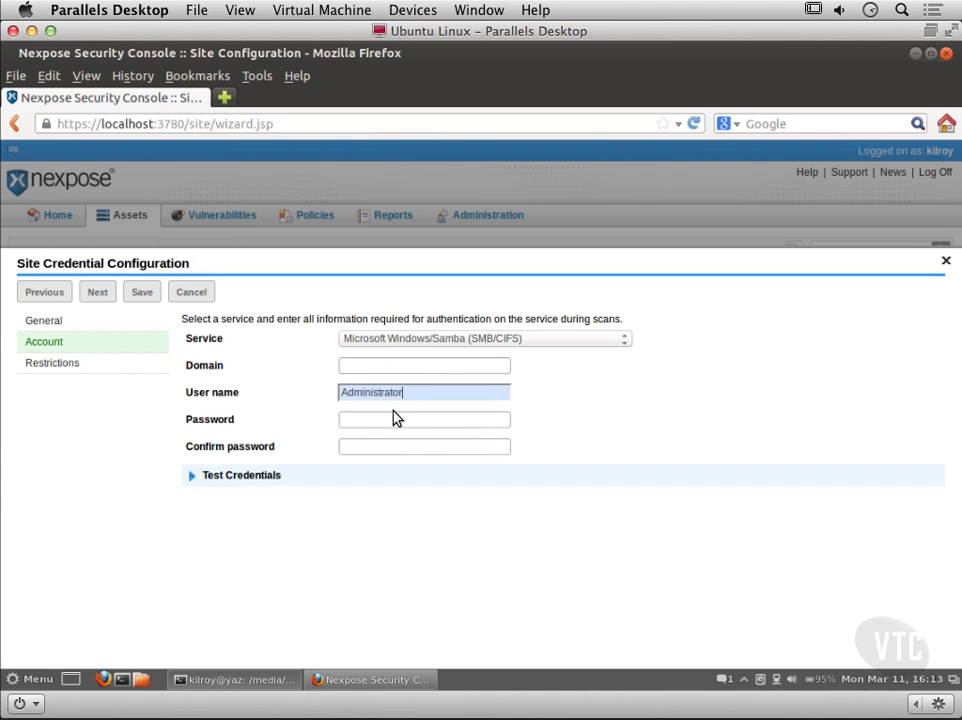
Step: Enter and confirm the Administrator account password, and save the Windows credential
click(395, 418)
text(••••••••)
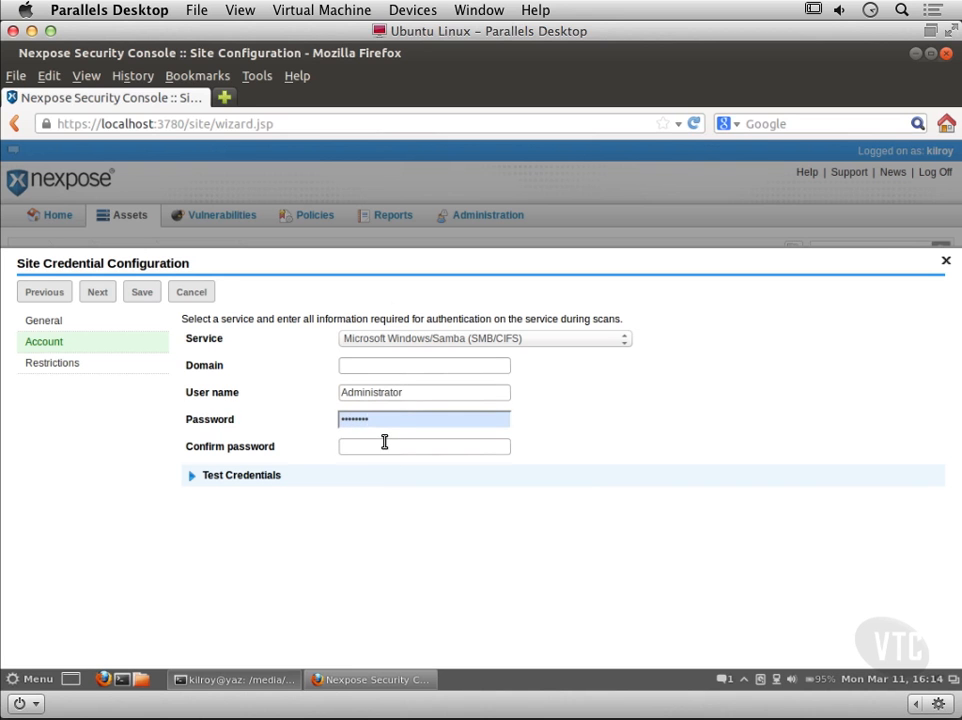
click(384, 445)
text(••••••)
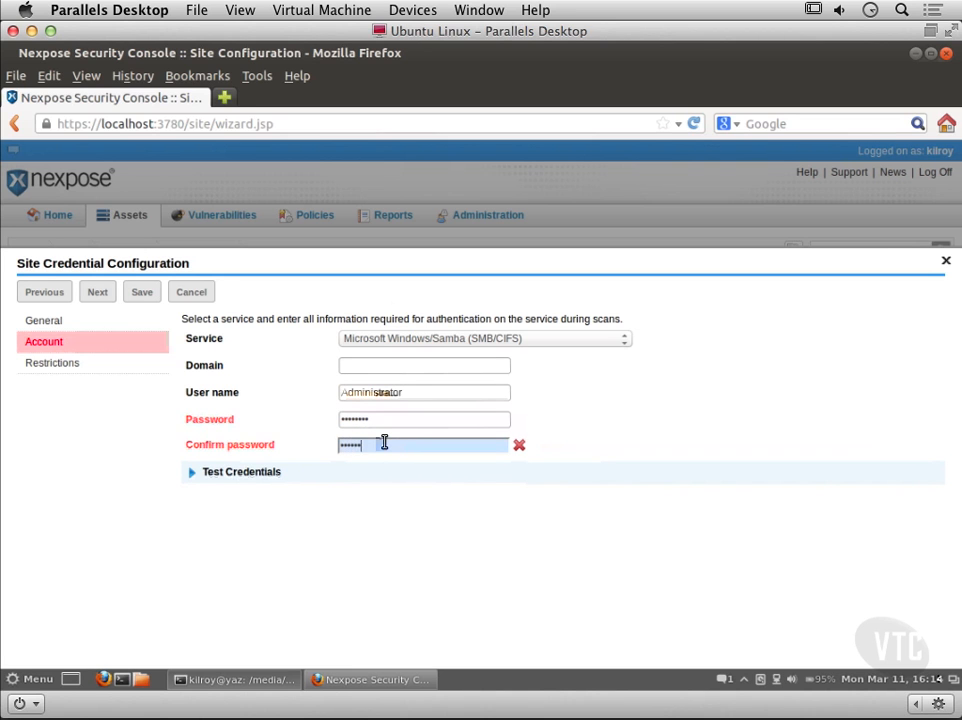
text(••)
click(146, 293)
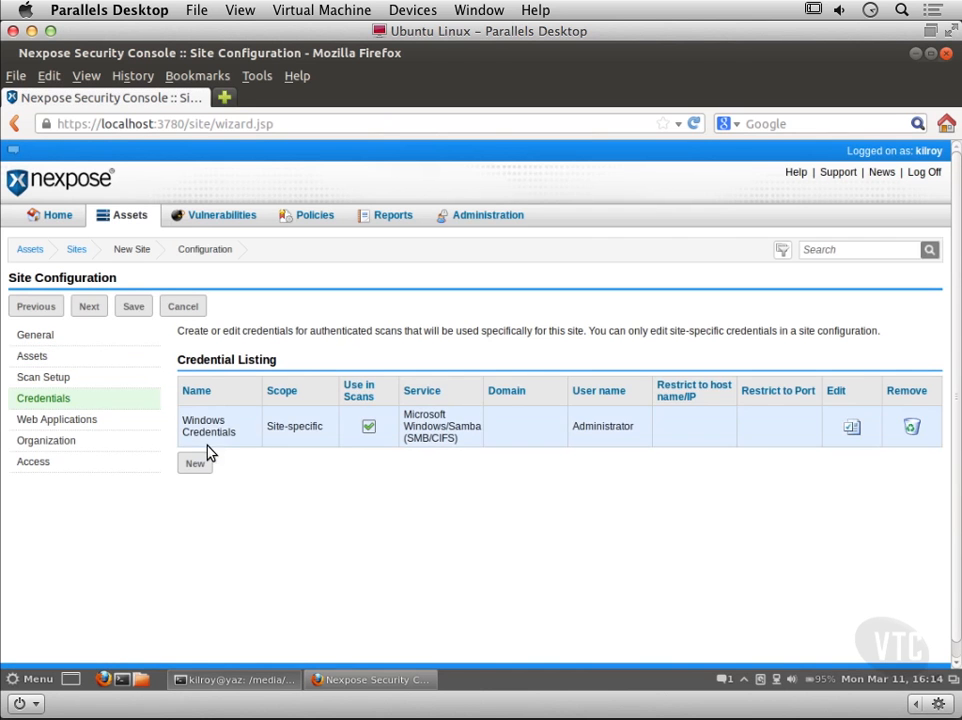
Step: Skip web application authentication, set the organization name to "Home", and proceed to the access list
click(90, 310)
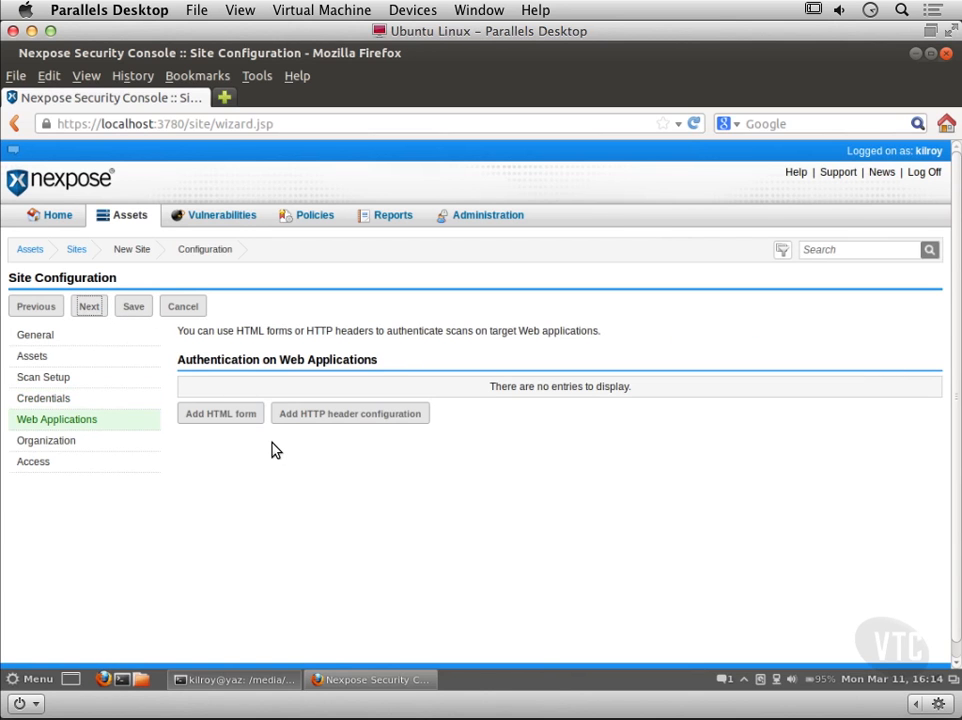
click(88, 310)
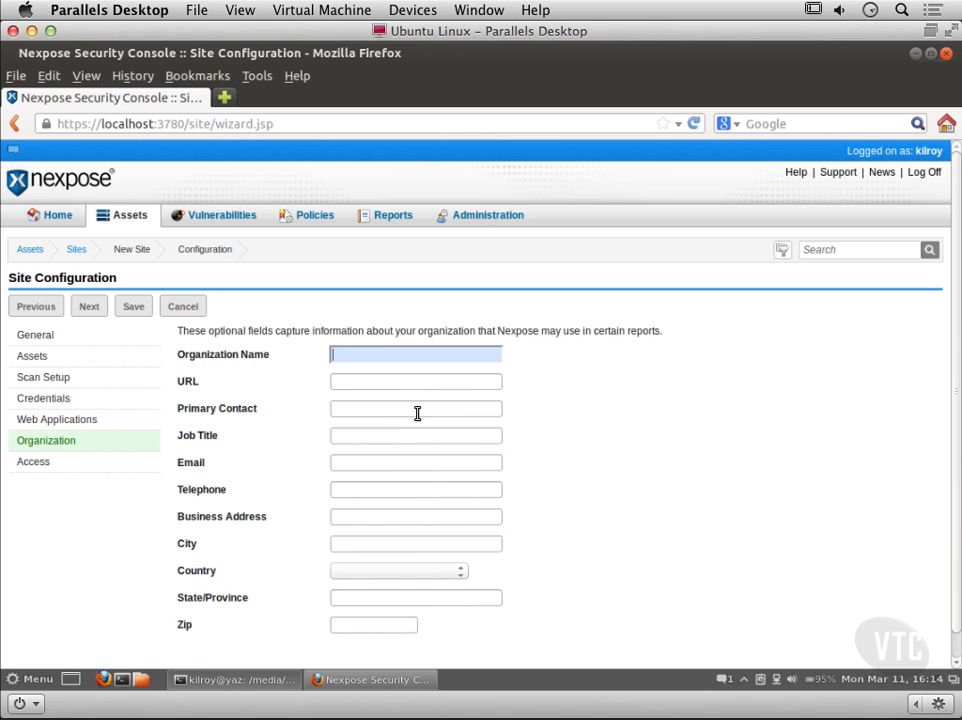
text(Home)
click(92, 310)
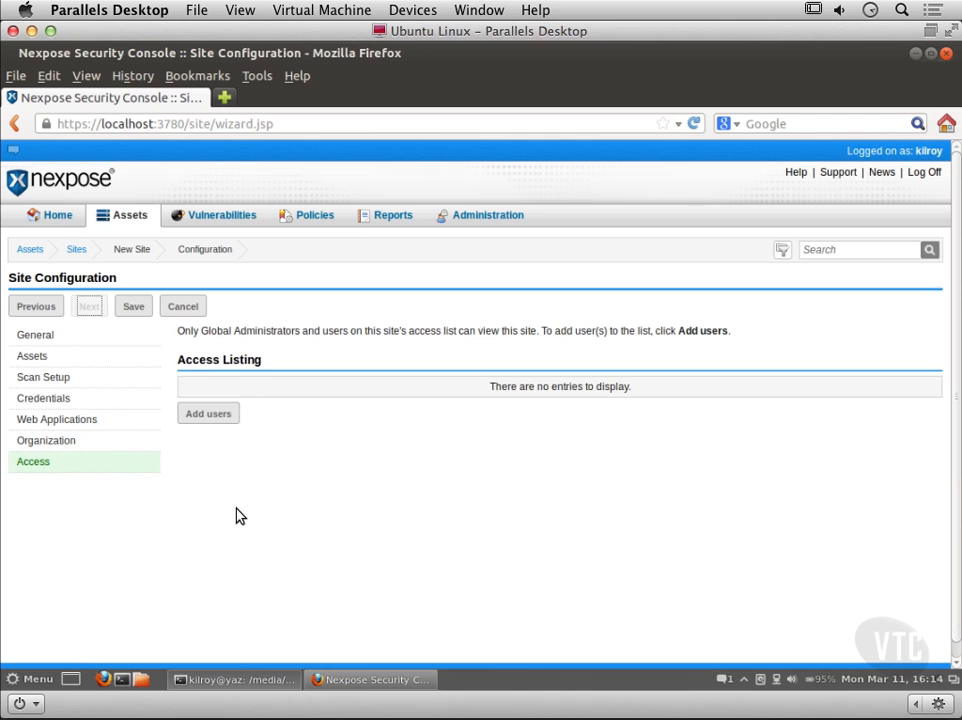
Step: Save the site configuration and start a scan of all assets within the Home Network site
click(134, 308)
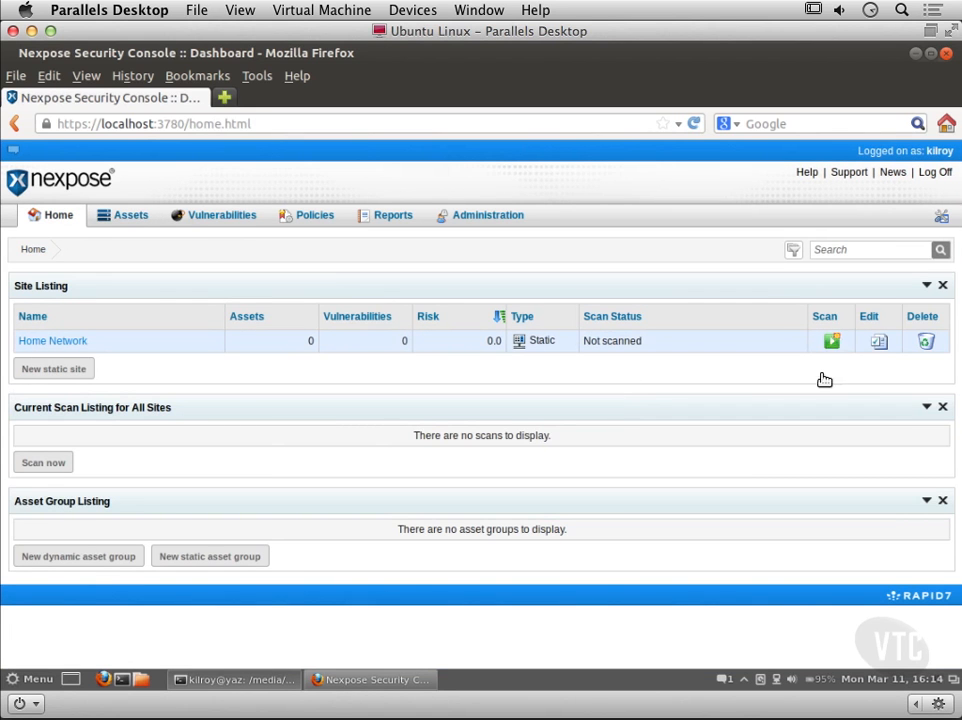
click(831, 342)
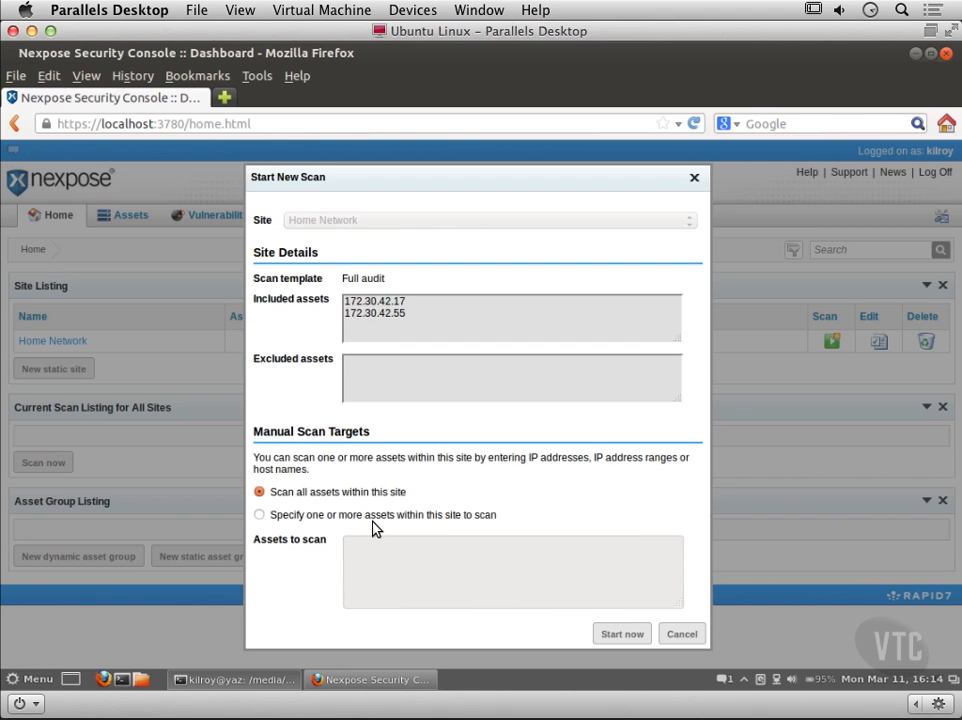
click(628, 635)
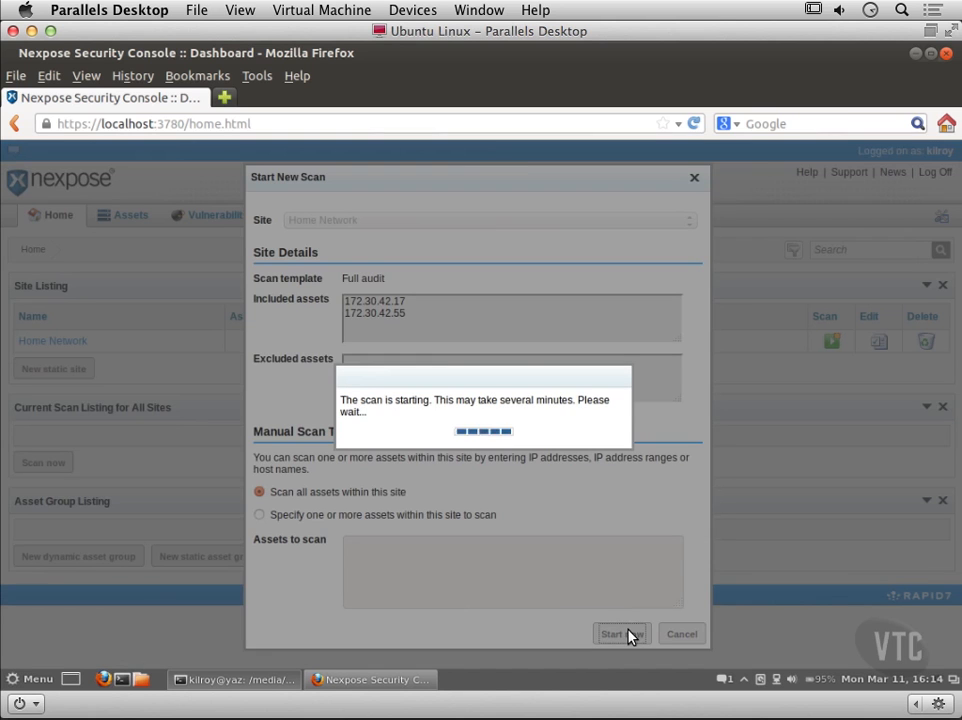